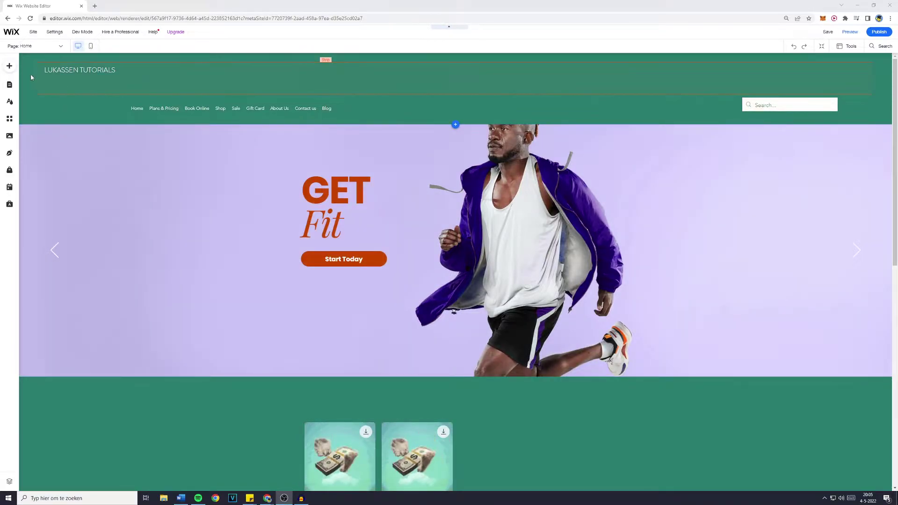
# Search the editor for 'before and after' and open the Before And After Slider app page
pyautogui.click(11, 67)
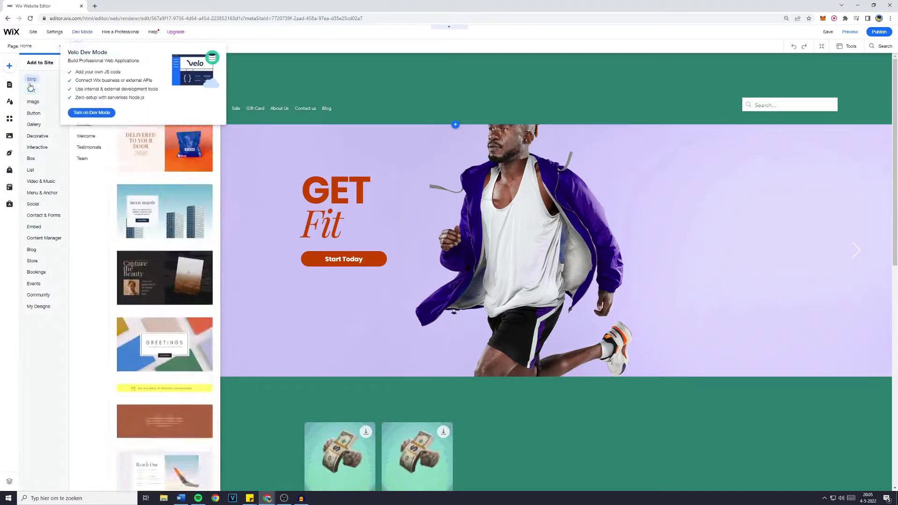
pyautogui.click(186, 64)
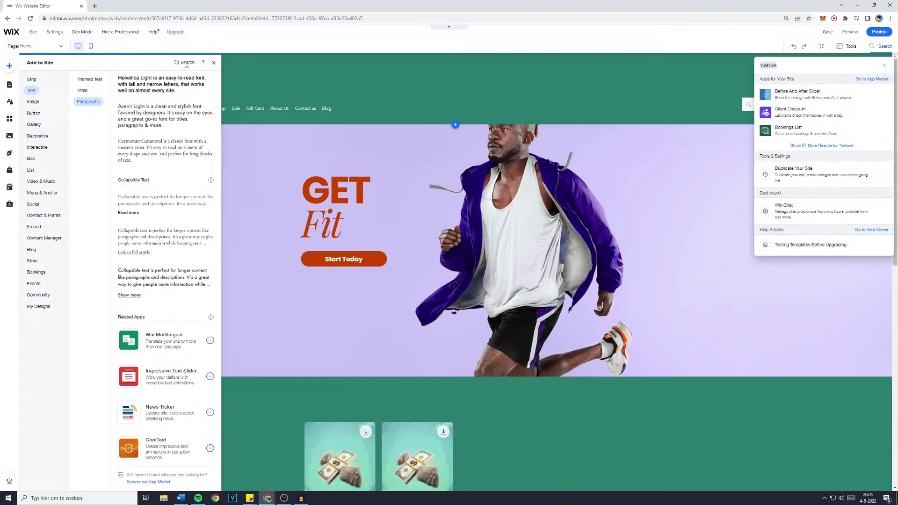
pyautogui.click(792, 69)
pyautogui.write('and after')
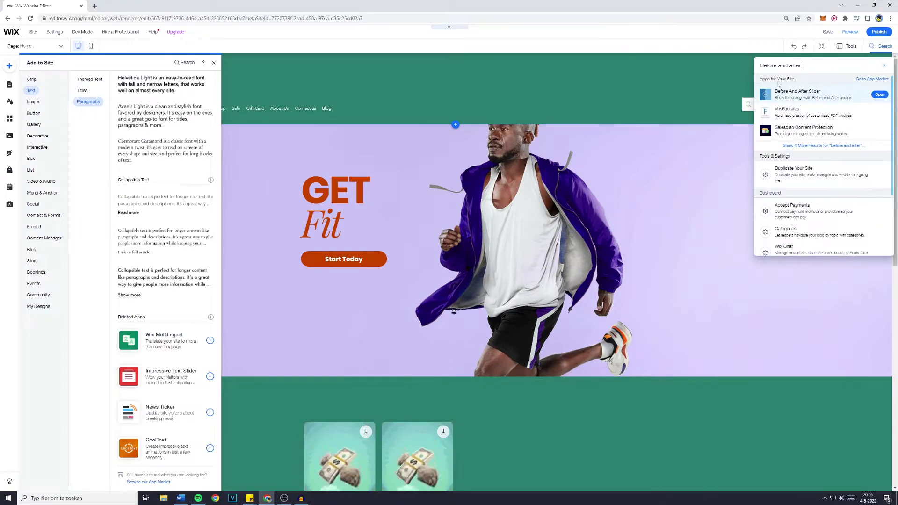
pyautogui.click(800, 102)
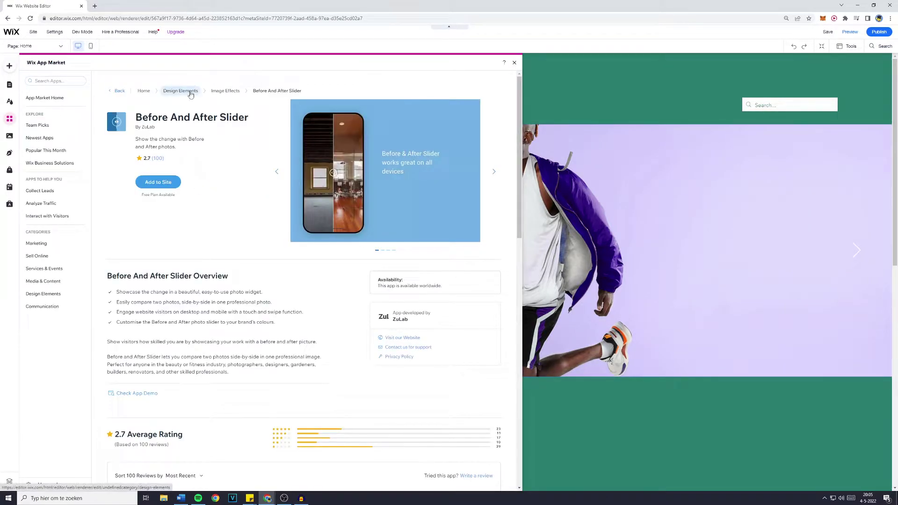
# Add the Before And After Slider app to the site and accept its permissions
pyautogui.click(160, 181)
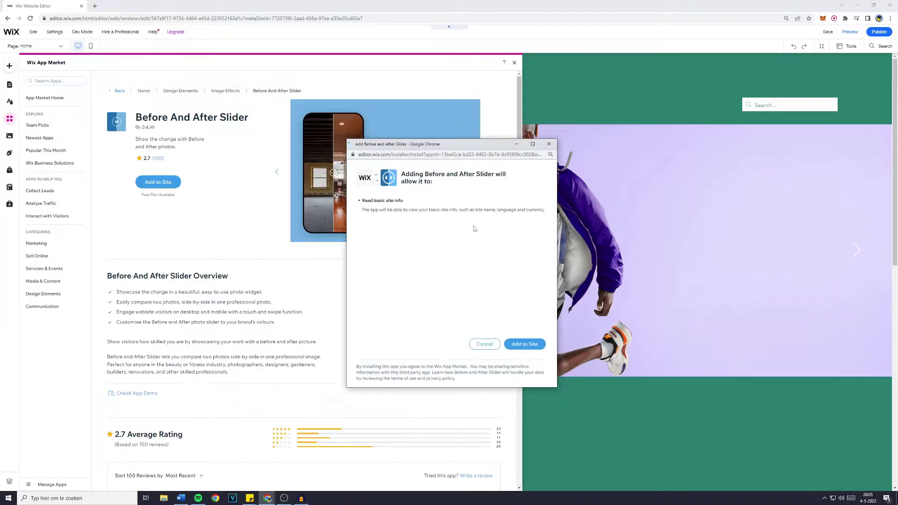
pyautogui.click(526, 344)
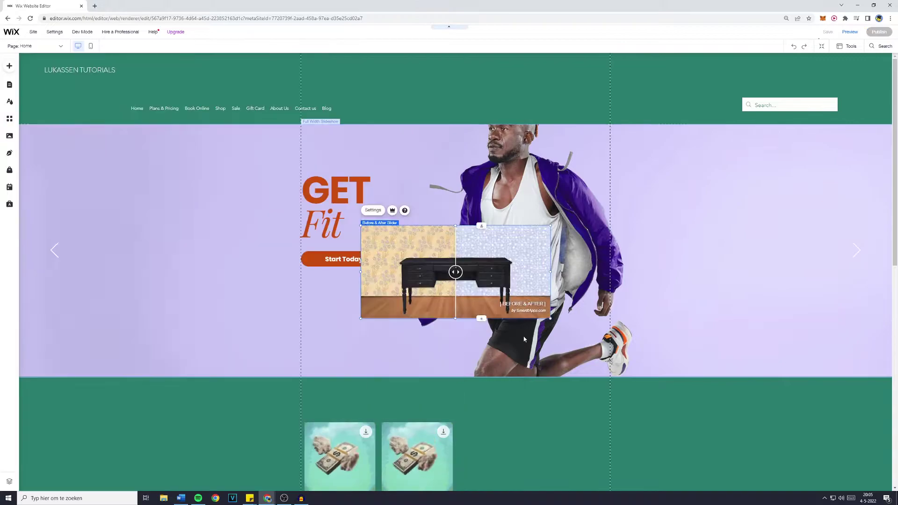
# Drag the slider into the empty strip above the map, browse strip designs, and enlarge it
pyautogui.moveTo(433, 260); pyautogui.dragTo(474, 257)
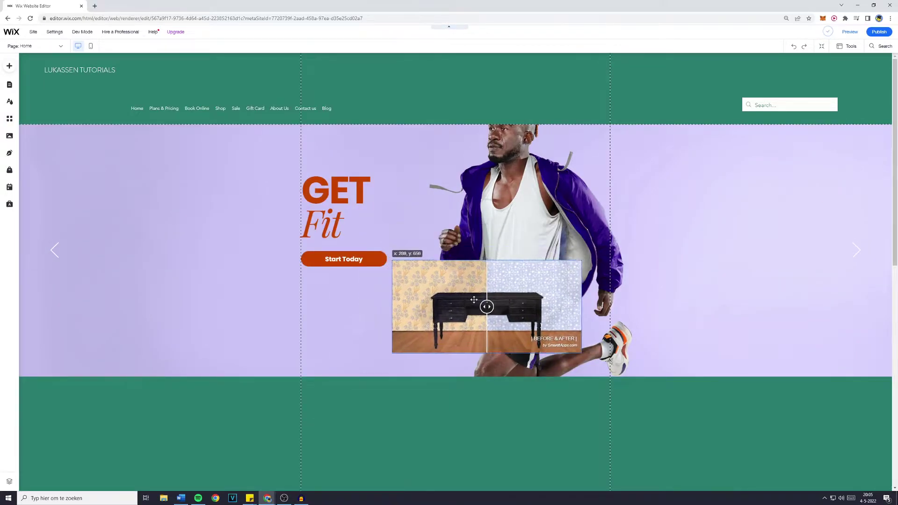
pyautogui.scroll(-10, 473, 257)
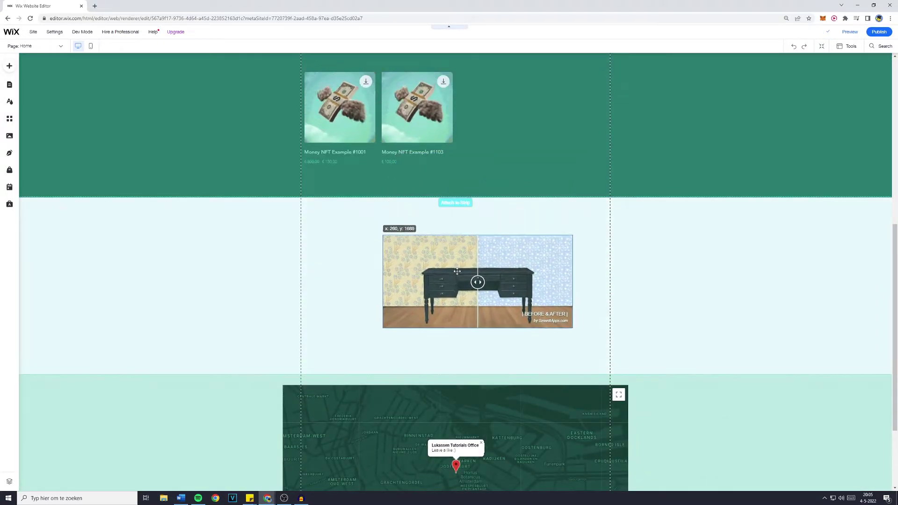
pyautogui.moveTo(473, 257)
pyautogui.mouseDown()
pyautogui.moveTo(459, 272)
pyautogui.moveTo(436, 273)
pyautogui.mouseUp()
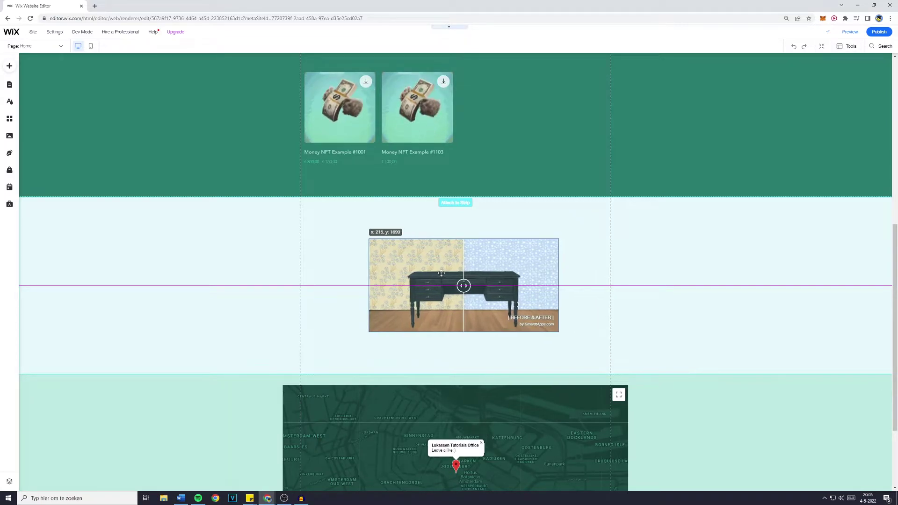
pyautogui.moveTo(436, 272); pyautogui.dragTo(432, 274)
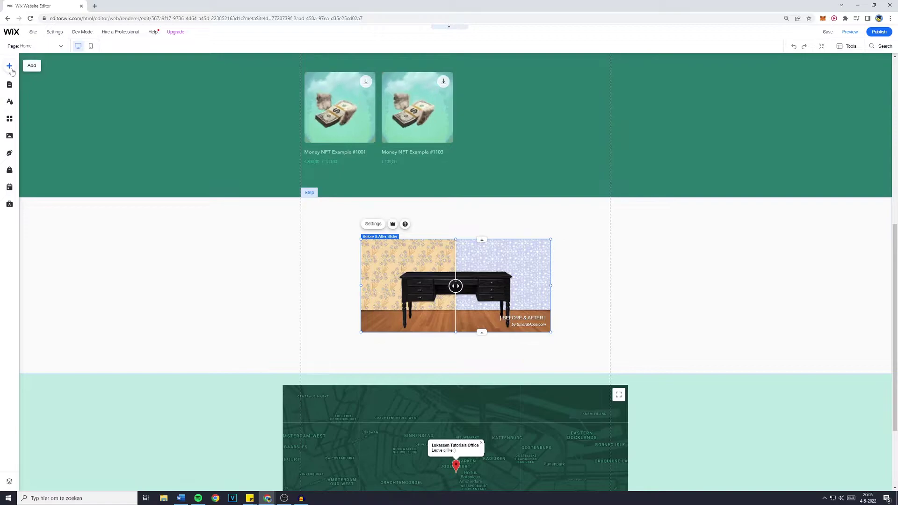
pyautogui.click(14, 66)
pyautogui.click(29, 79)
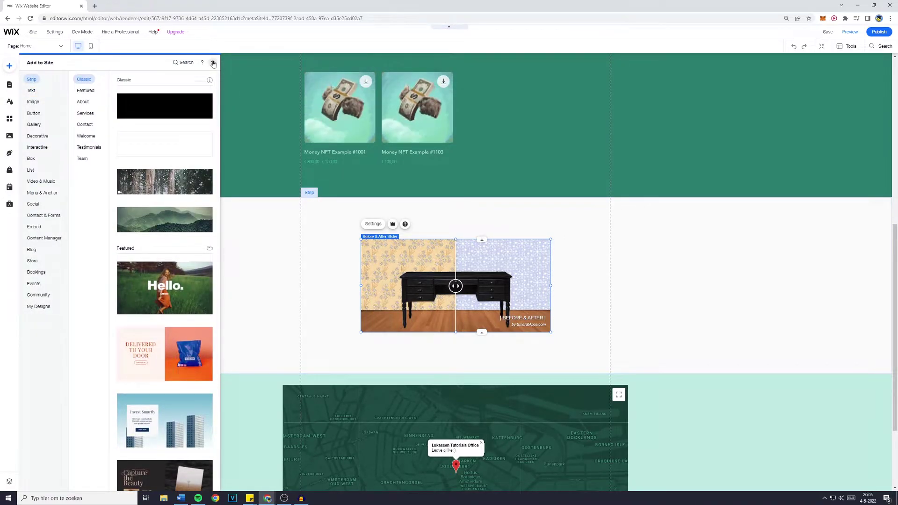
pyautogui.click(212, 62)
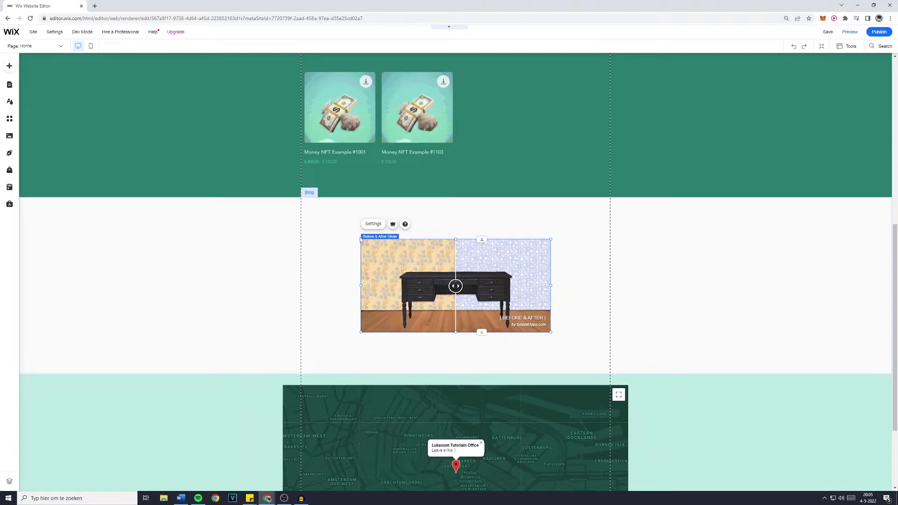
pyautogui.moveTo(360, 239); pyautogui.dragTo(331, 217)
# Enlarge and re-centre the slider, then open its Settings to the Add Images options
pyautogui.moveTo(413, 253); pyautogui.dragTo(441, 269)
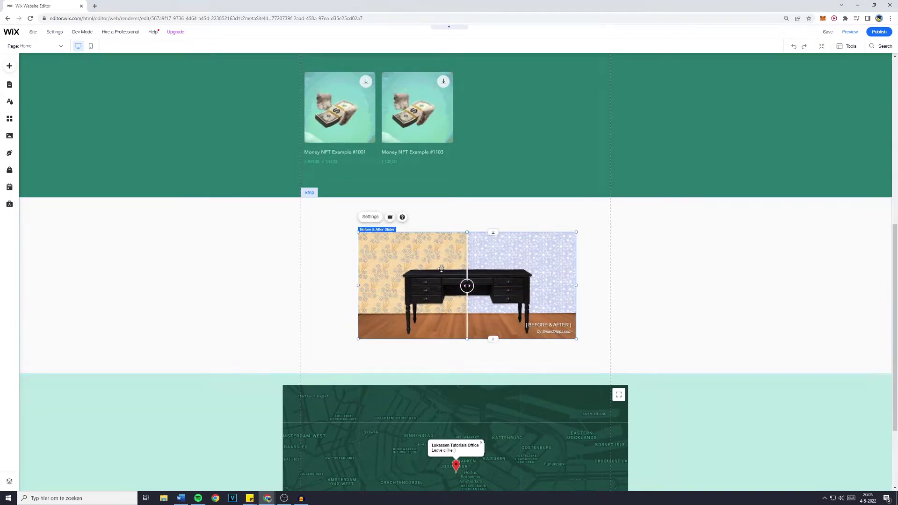
pyautogui.click(372, 217)
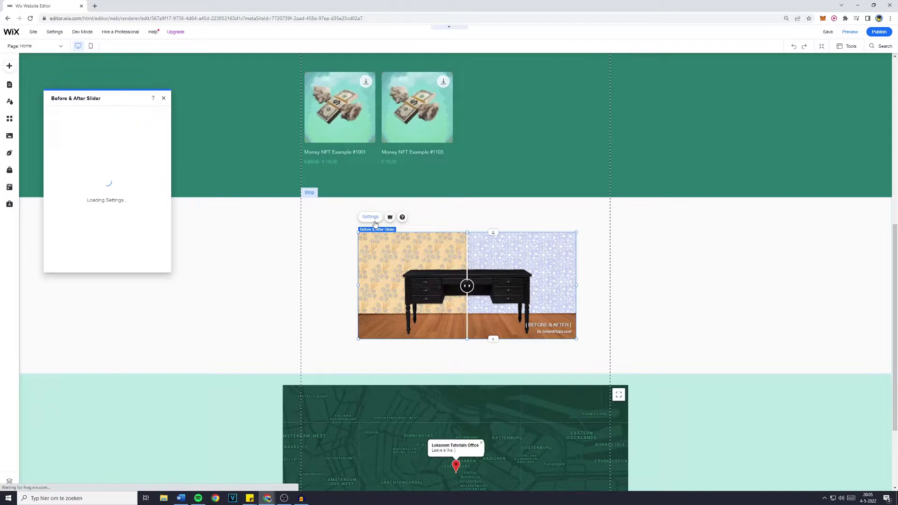
pyautogui.click(122, 175)
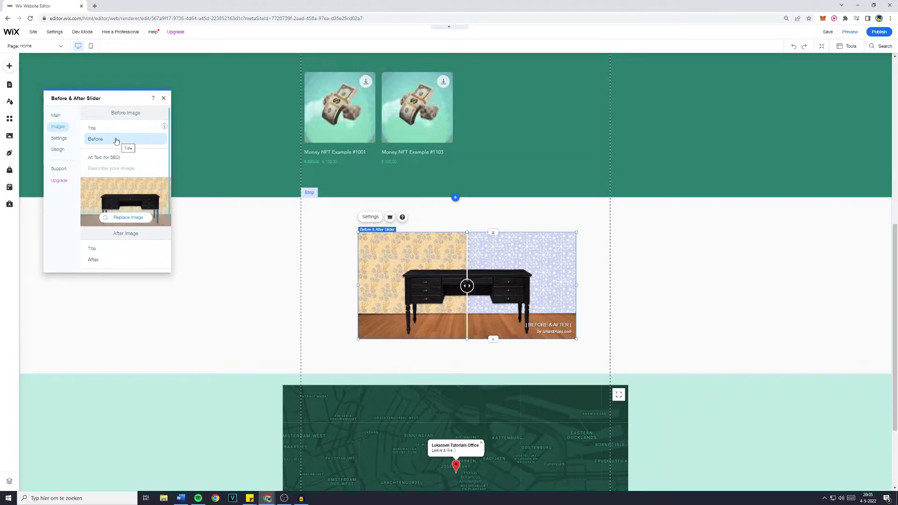
# Upload before.png and after.png, and set before.png as the slider's Before image
pyautogui.click(124, 217)
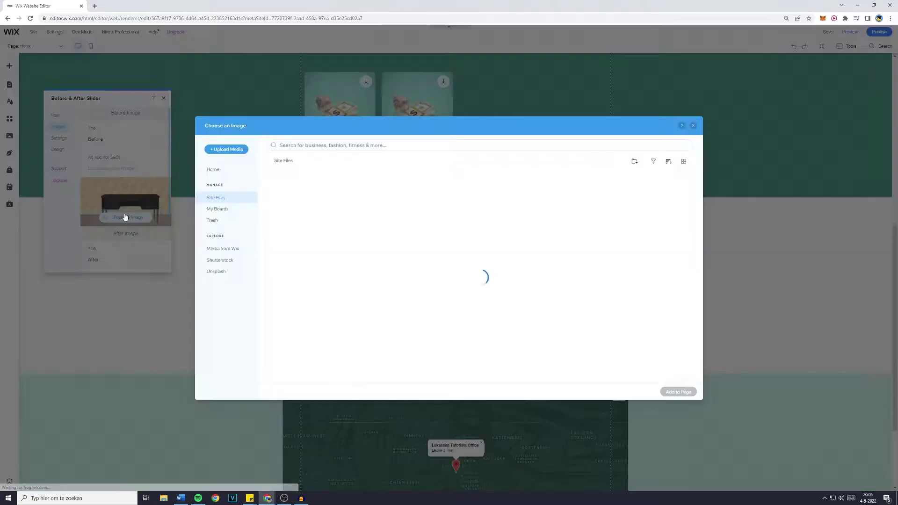
pyautogui.click(226, 149)
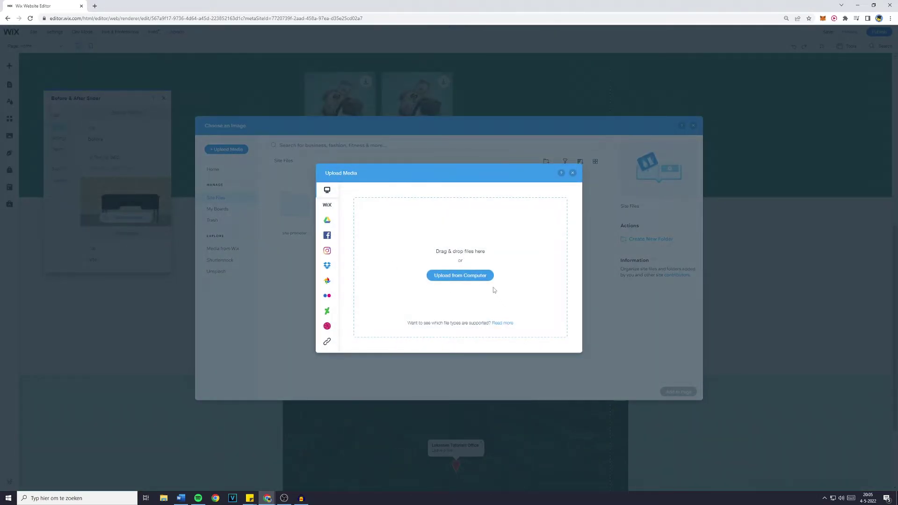
pyautogui.click(460, 276)
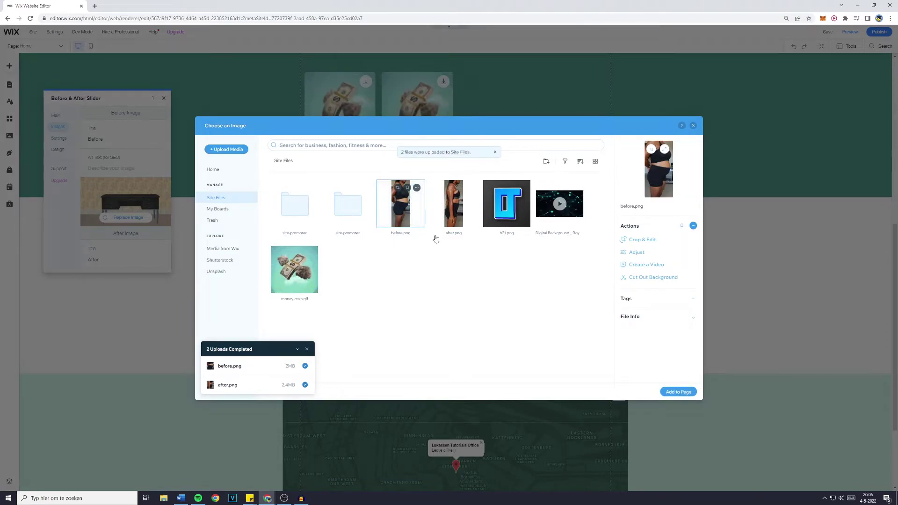
pyautogui.click(673, 390)
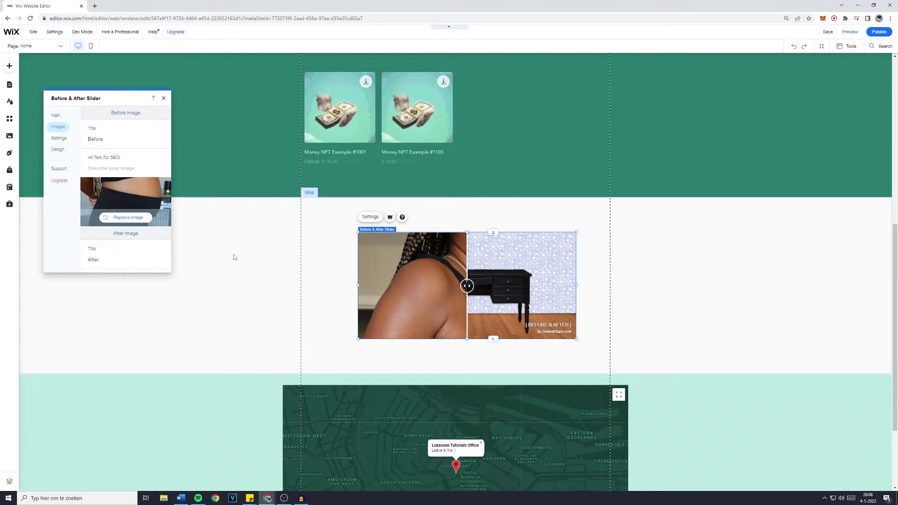
pyautogui.scroll(-2, 137, 177)
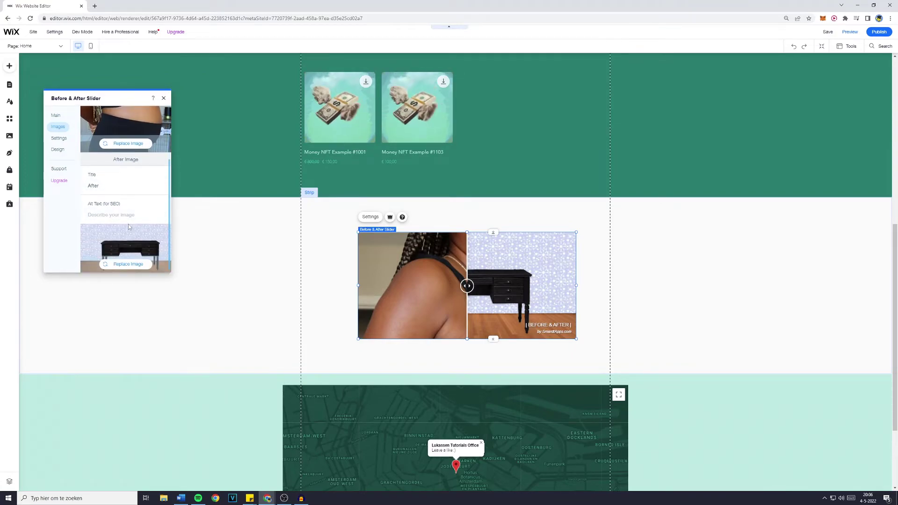
# Replace the slider's After image with the uploaded after.png
pyautogui.click(126, 266)
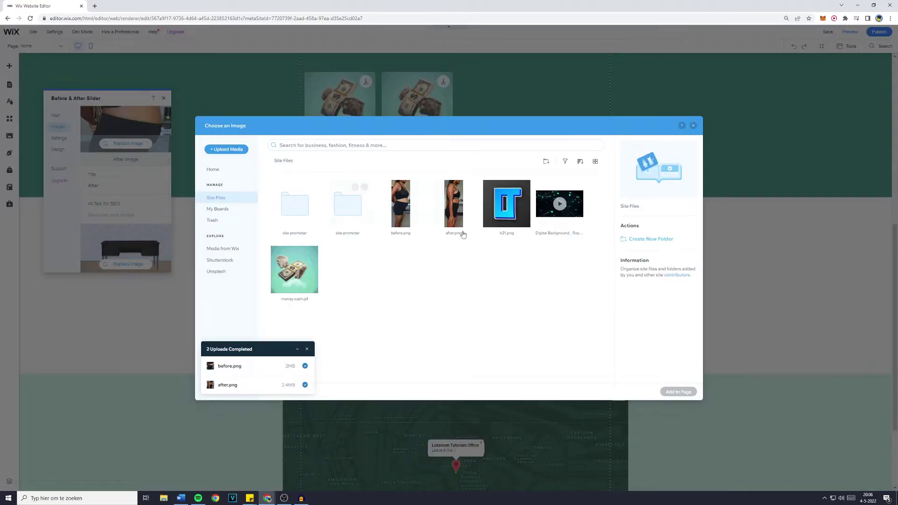
pyautogui.click(454, 203)
pyautogui.click(679, 391)
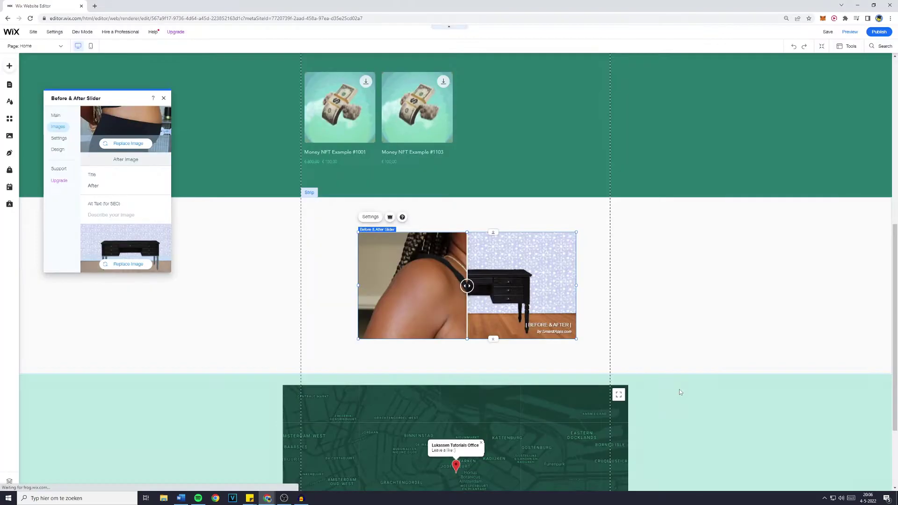
pyautogui.scroll(-2, 582, 348)
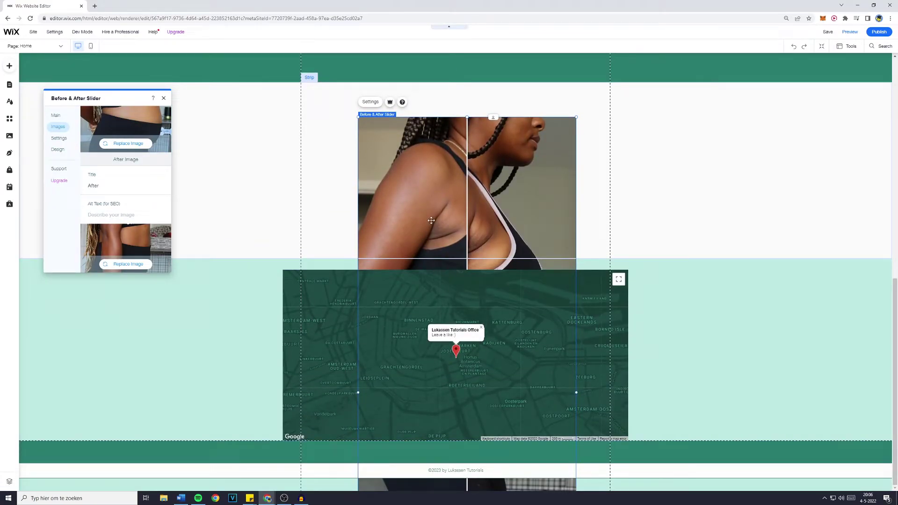
# Resize the slider into a tall, narrow frame fitting the full-body photos
pyautogui.moveTo(357, 117); pyautogui.dragTo(364, 98)
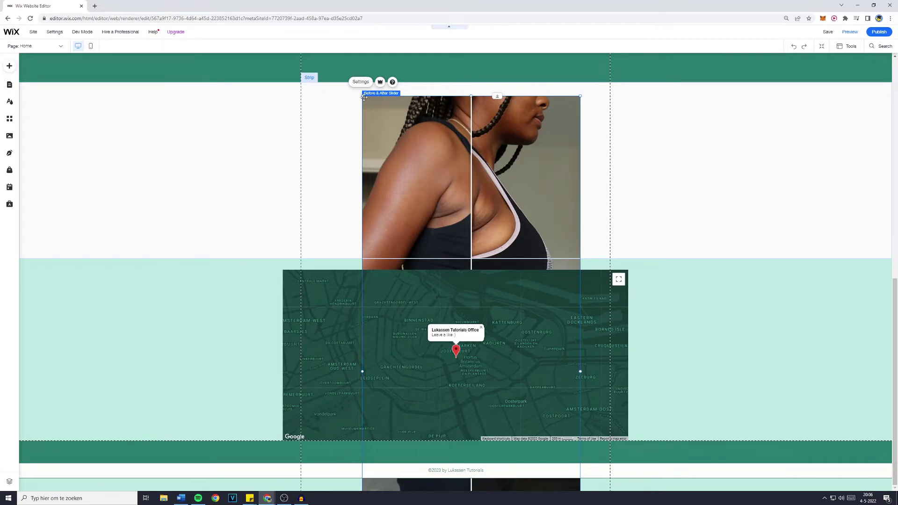
pyautogui.moveTo(363, 97)
pyautogui.mouseDown()
pyautogui.moveTo(511, 276)
pyautogui.moveTo(444, 276)
pyautogui.mouseUp()
pyautogui.click(519, 276)
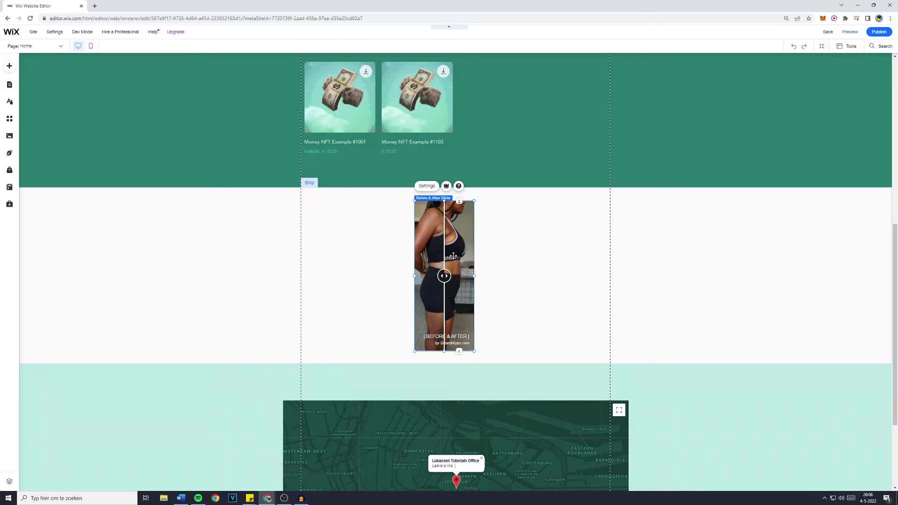
# Save the site, dismiss the saved confirmation, and switch to Preview mode
pyautogui.click(828, 32)
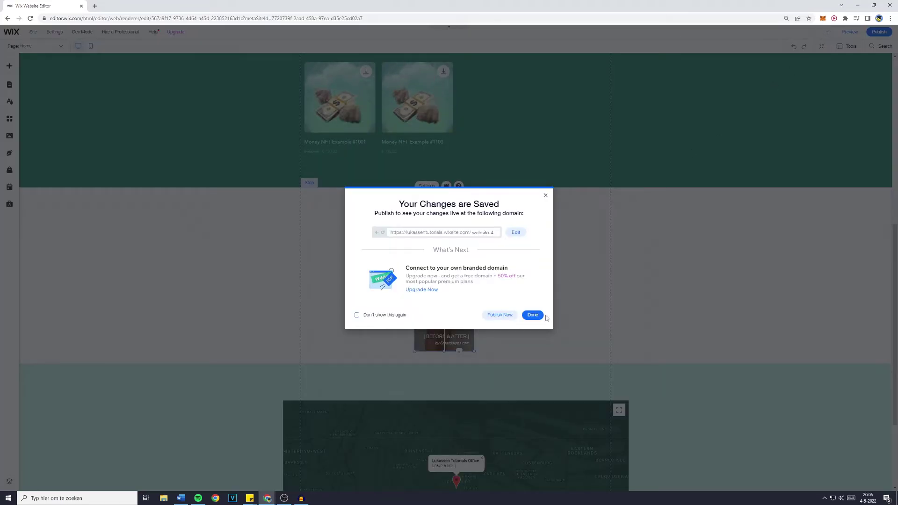
pyautogui.click(543, 315)
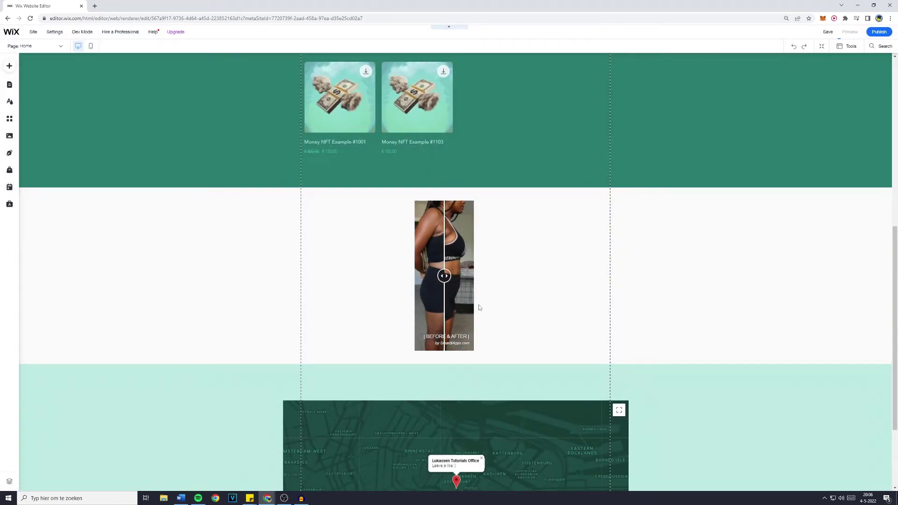
pyautogui.hotkey('ctrl', 'shift', 'p')
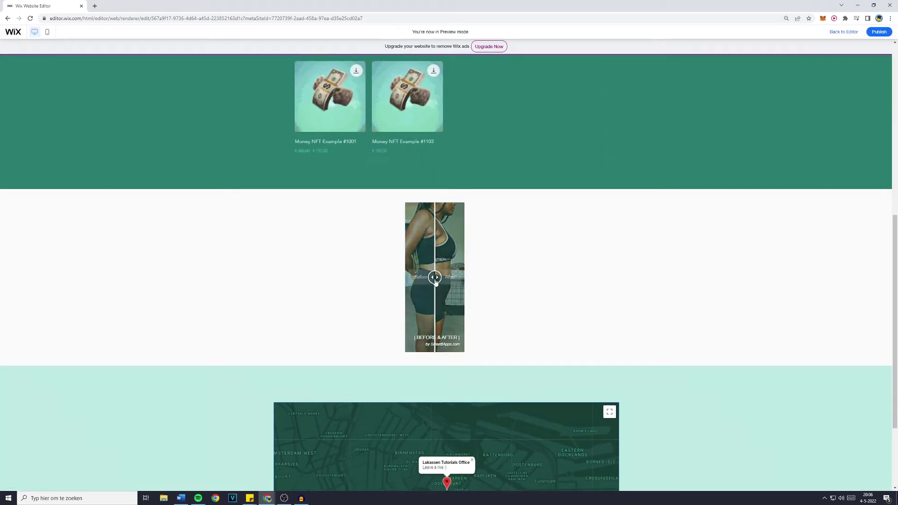
# Drag the slider's divider in preview to compare the before and after photos
pyautogui.moveTo(435, 276)
pyautogui.mouseDown()
pyautogui.moveTo(446, 276)
pyautogui.moveTo(399, 267)
pyautogui.moveTo(435, 277)
pyautogui.mouseUp()
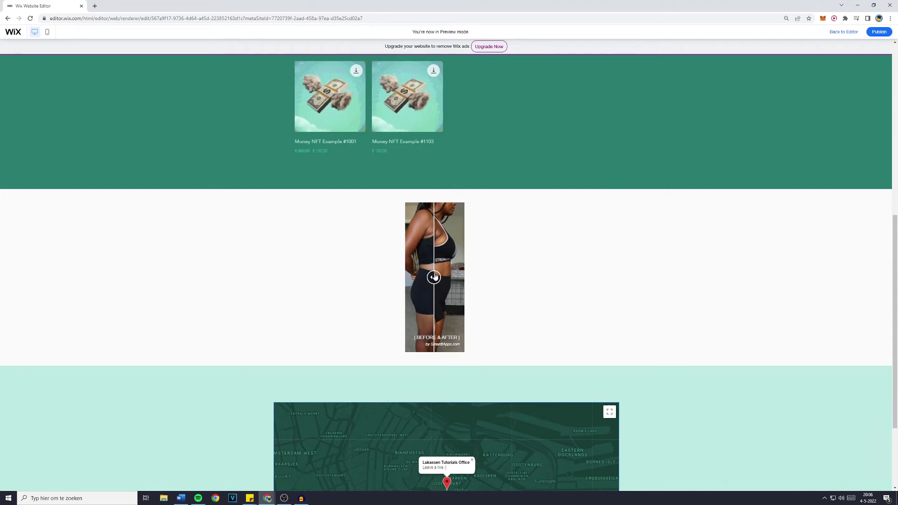